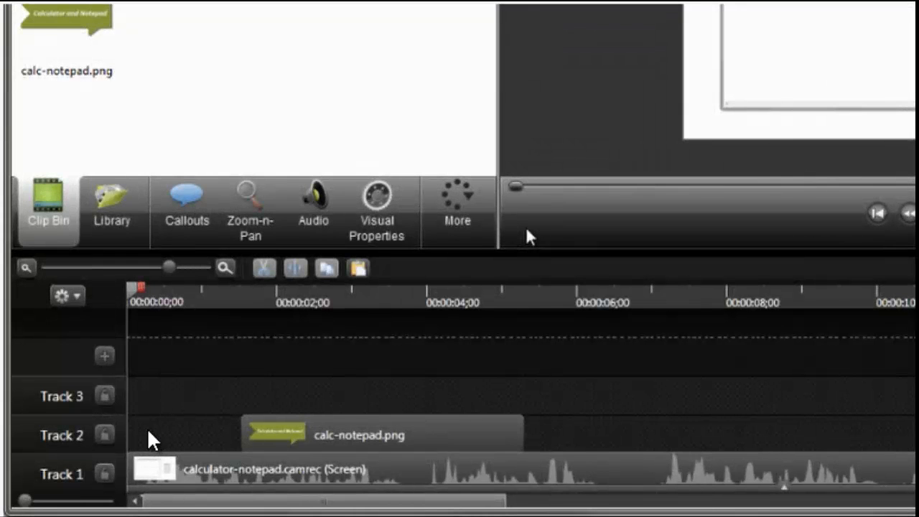
# Step: Add a right-pointing blue arrow callout to the timeline at 00:00:07;15
pyautogui.click(691, 305)
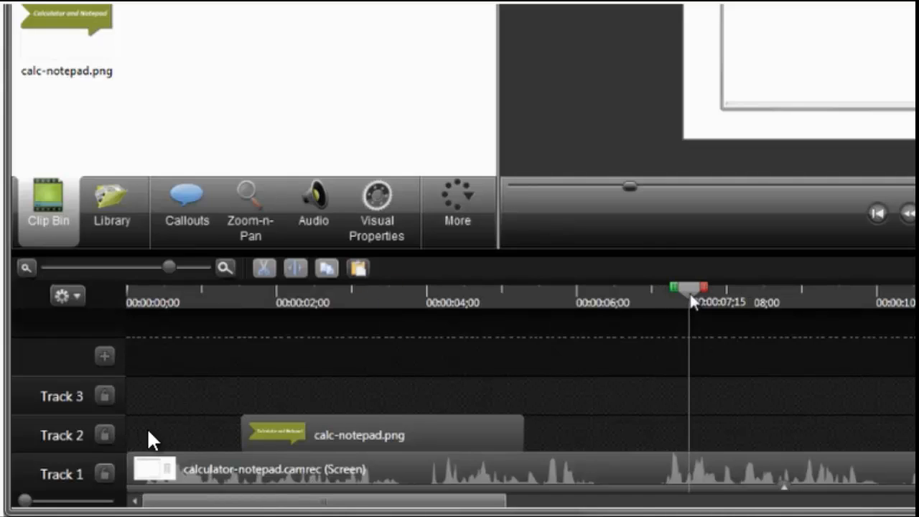
pyautogui.moveTo(691, 305)
pyautogui.mouseDown()
pyautogui.moveTo(661, 297)
pyautogui.moveTo(691, 294)
pyautogui.mouseUp()
pyautogui.click(198, 204)
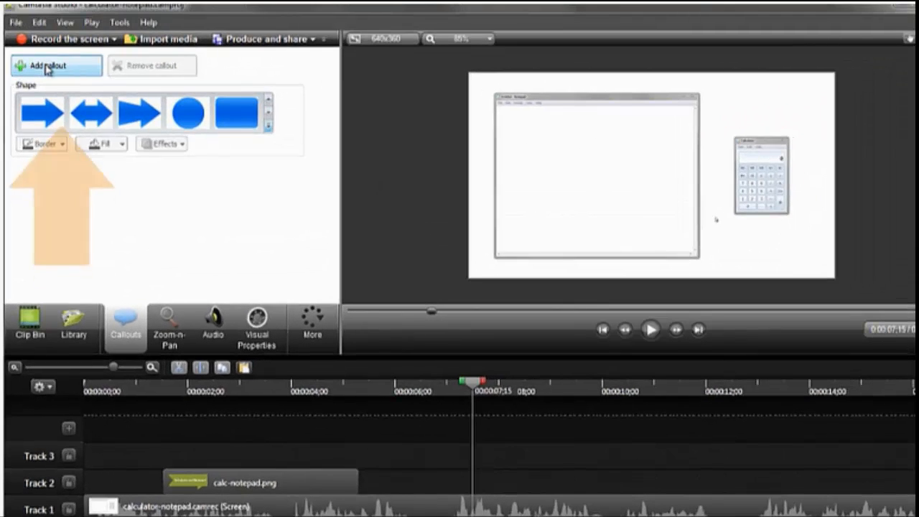
pyautogui.click(48, 68)
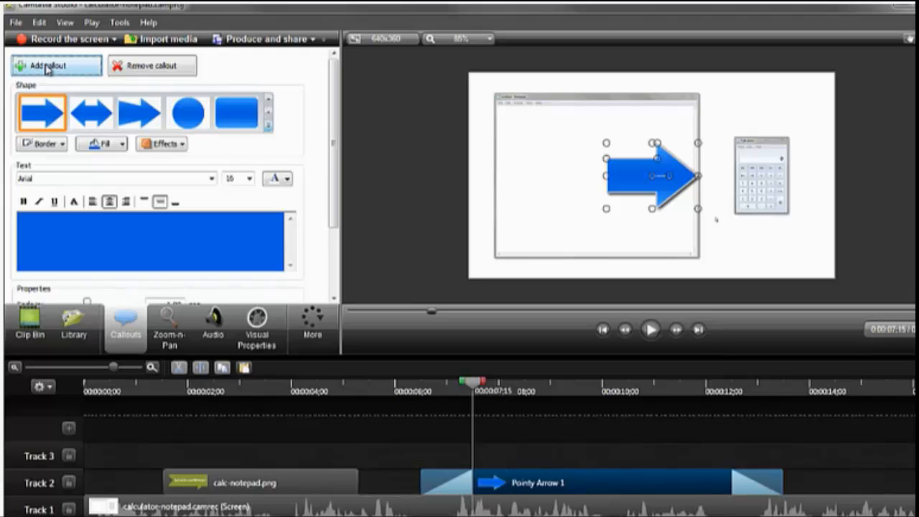
pyautogui.click(269, 128)
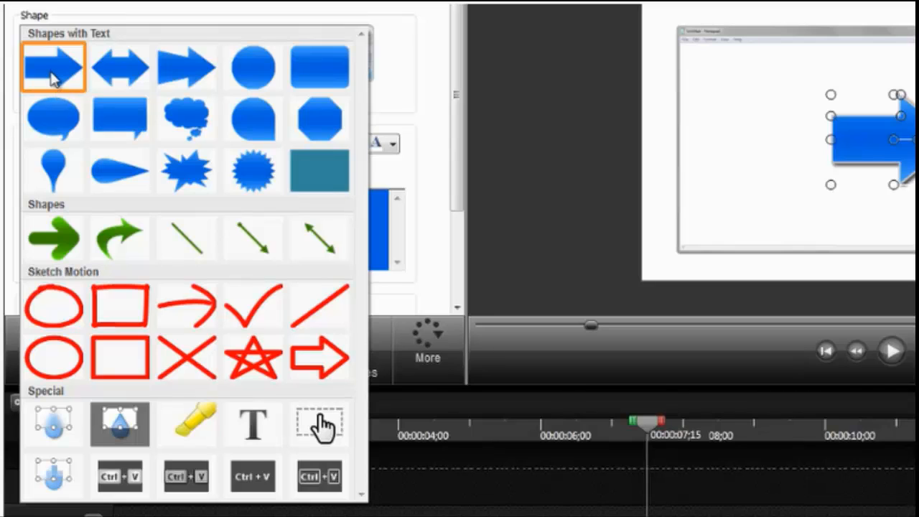
pyautogui.click(428, 160)
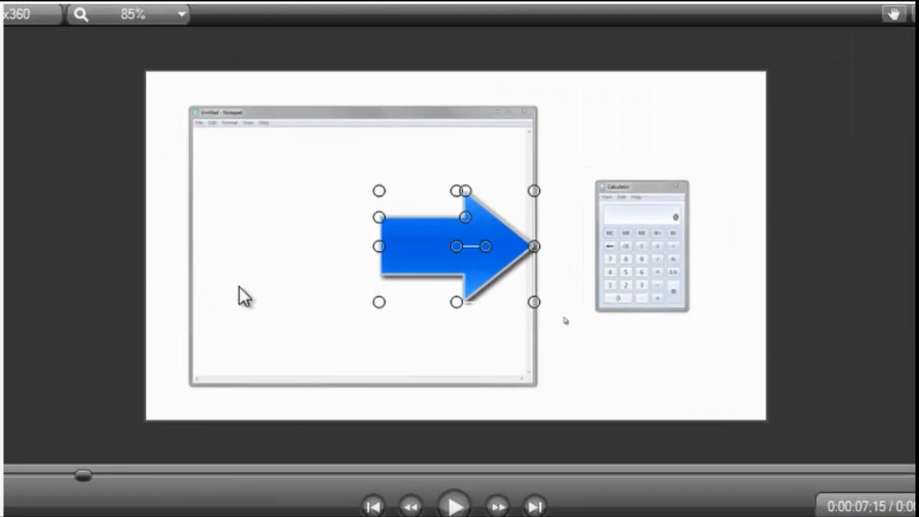
# Step: Enlarge the arrow callout on the canvas, place it beside the calculator and rotate it to point left at the Notepad window
pyautogui.moveTo(414, 268); pyautogui.dragTo(489, 201)
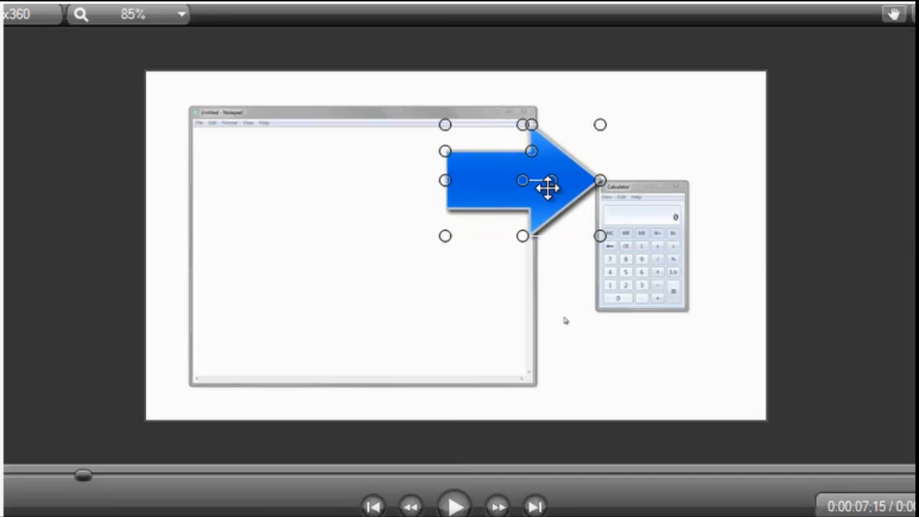
pyautogui.moveTo(599, 125); pyautogui.dragTo(643, 104)
pyautogui.moveTo(580, 175); pyautogui.dragTo(492, 220)
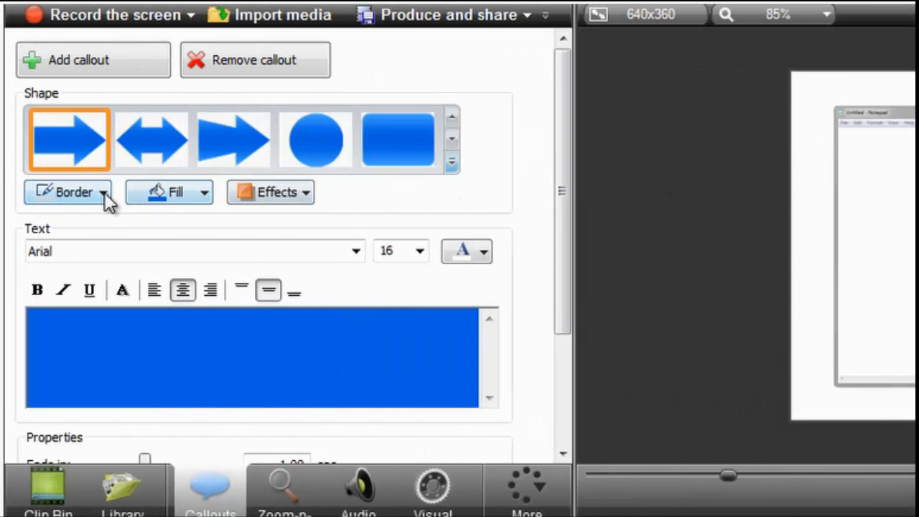
pyautogui.click(104, 194)
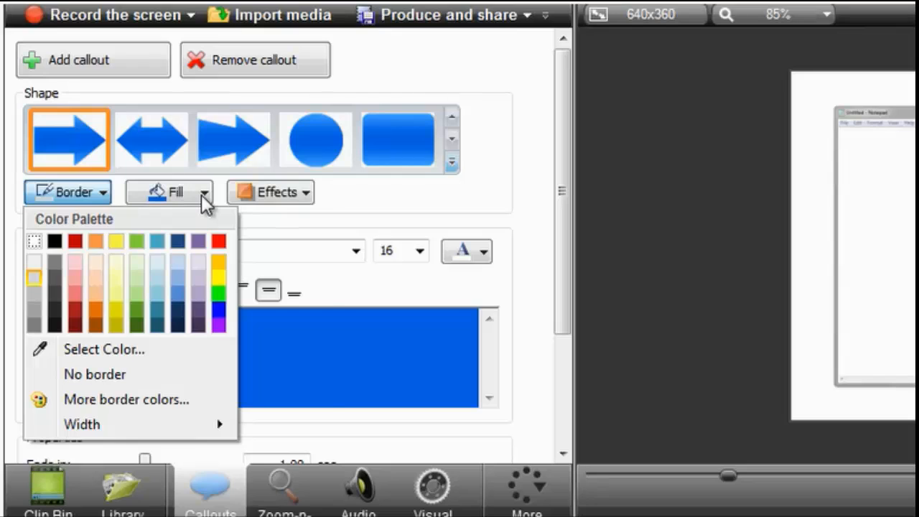
pyautogui.click(203, 194)
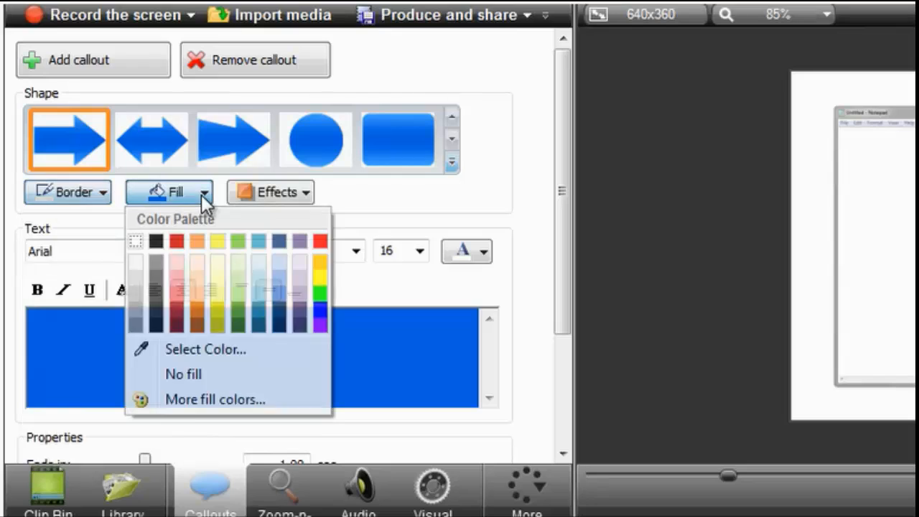
pyautogui.click(304, 197)
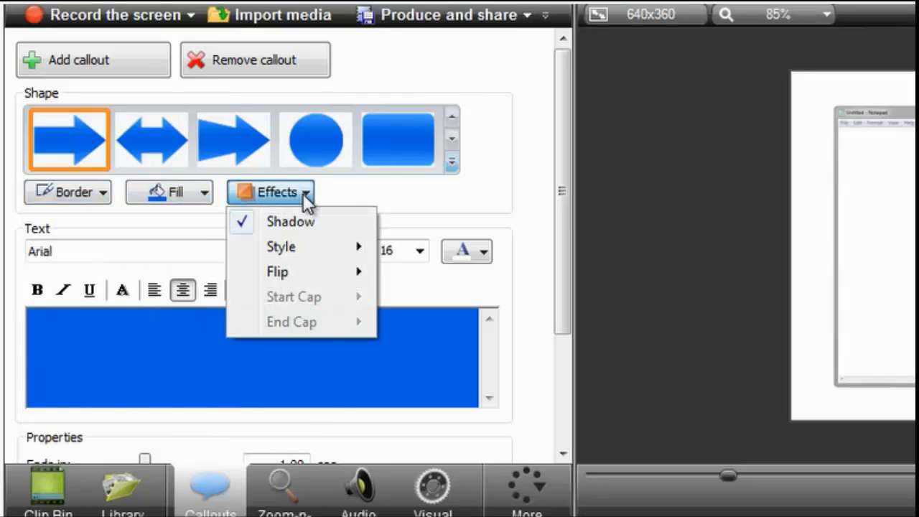
pyautogui.click(409, 204)
pyautogui.click(259, 332)
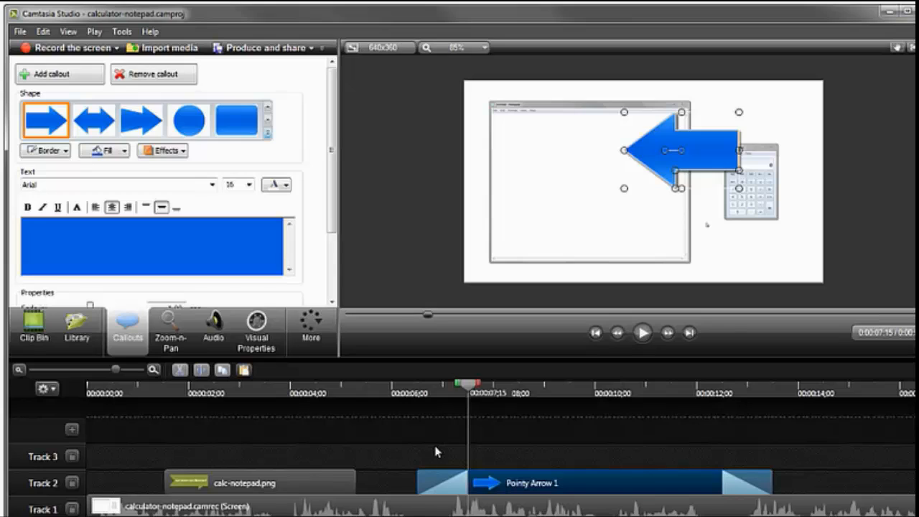
# Step: Play the timeline from 00:00:06;07 past the arrow clip to preview how the callout fades in and out
pyautogui.click(404, 393)
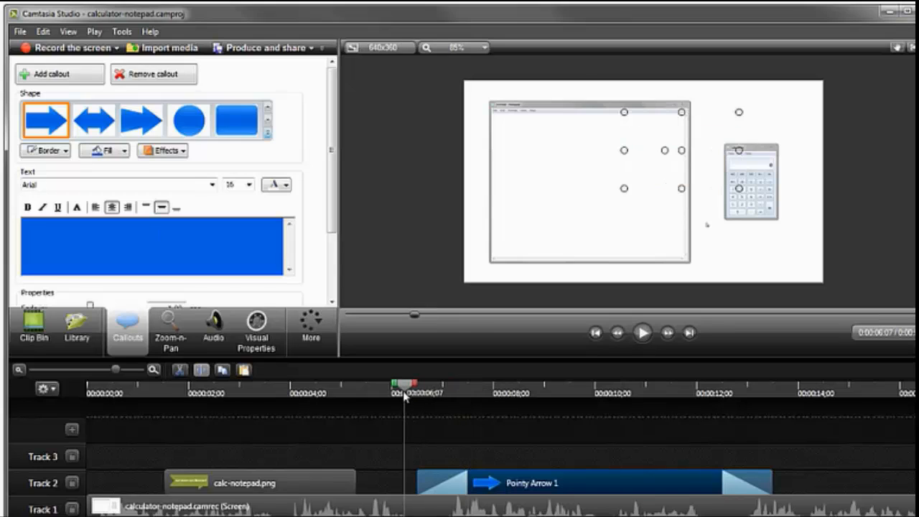
pyautogui.press('space')
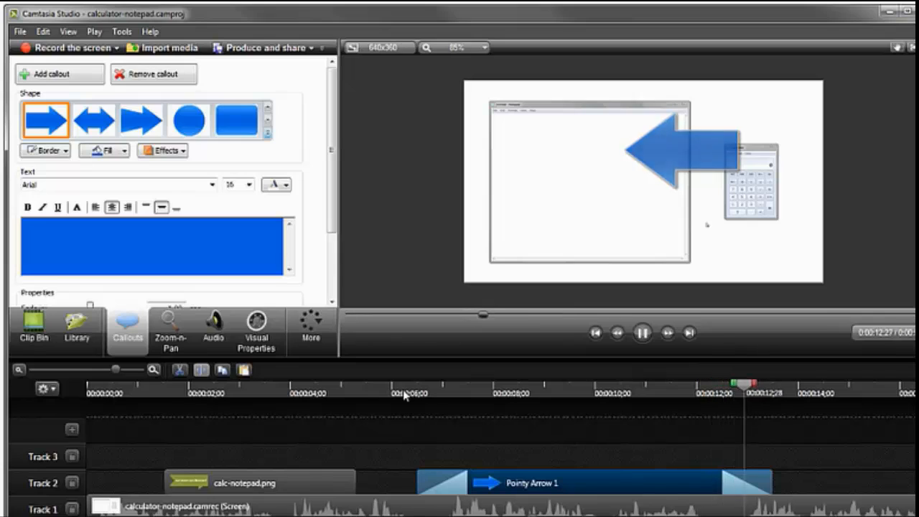
pyautogui.press('space')
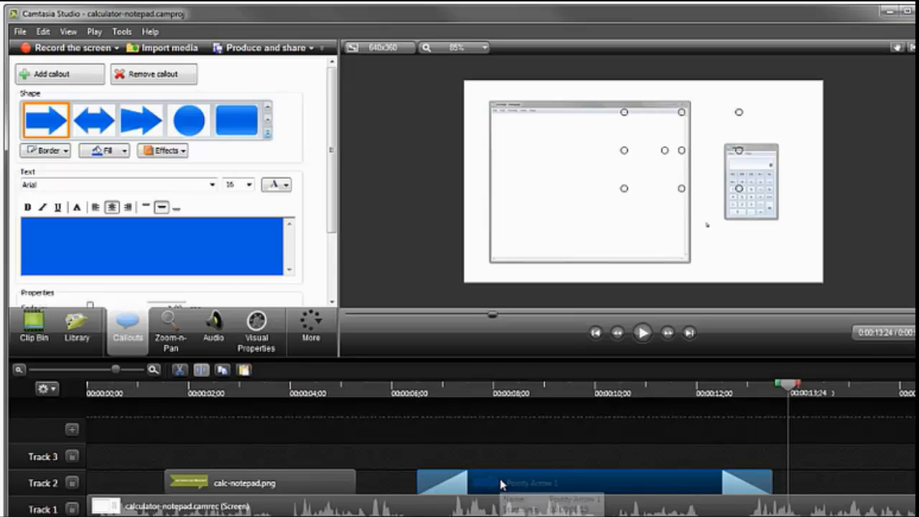
# Step: Shift the arrow clip on Track 2 and trim both ends so it runs from 00:00:07;07 to just before 10 seconds
pyautogui.moveTo(501, 484); pyautogui.dragTo(519, 487)
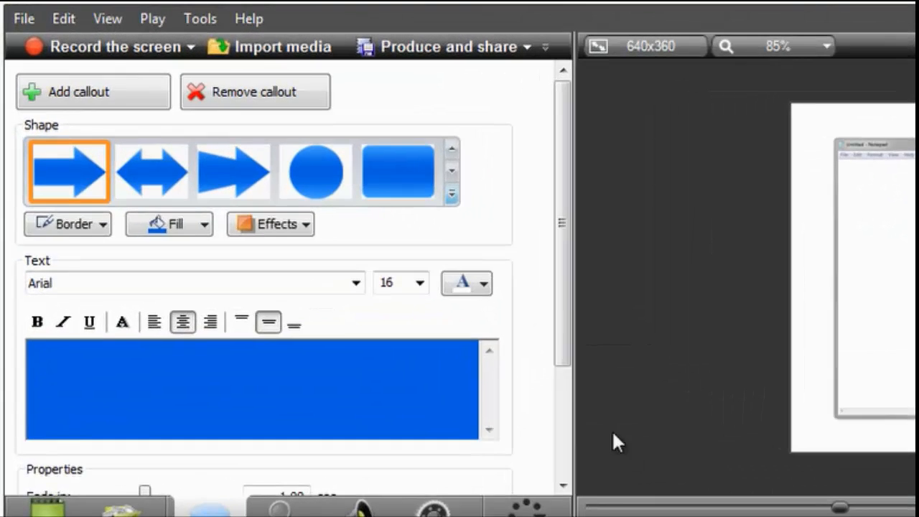
pyautogui.moveTo(351, 231); pyautogui.dragTo(352, 262)
pyautogui.moveTo(559, 393); pyautogui.dragTo(555, 435)
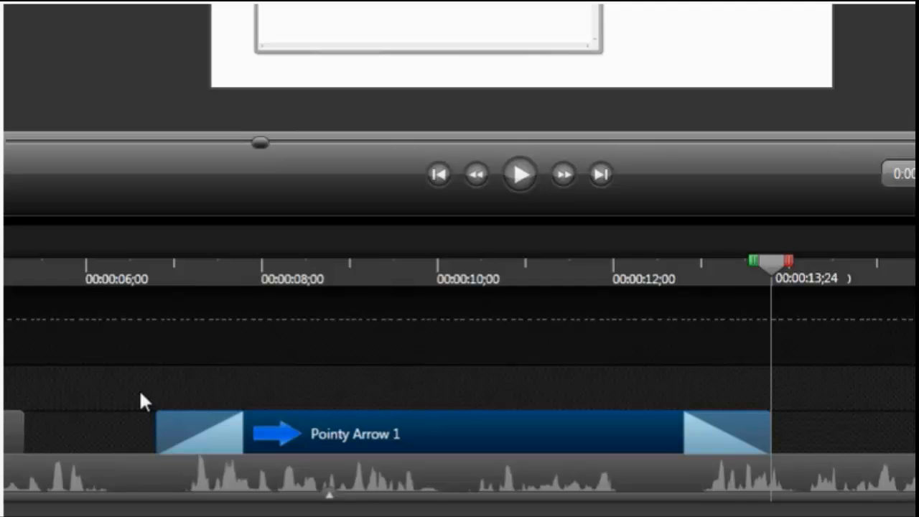
pyautogui.moveTo(156, 432); pyautogui.dragTo(196, 440)
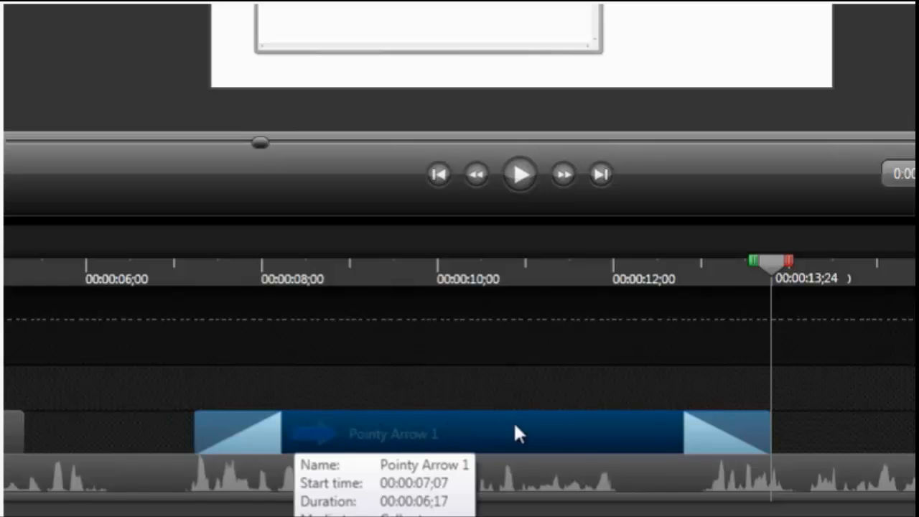
pyautogui.moveTo(766, 433); pyautogui.dragTo(422, 436)
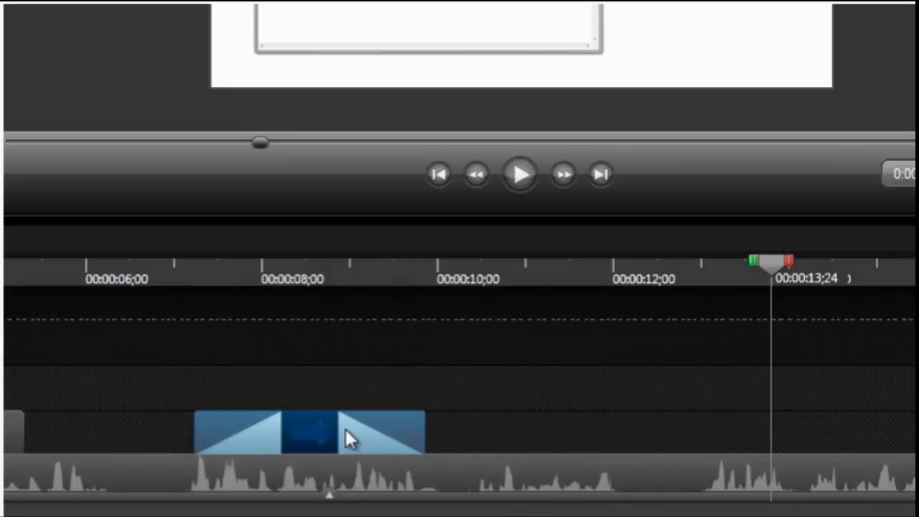
# Step: Copy the arrow callout and paste the duplicate at 00:00:10;10 on Track 3
pyautogui.rightClick(318, 431)
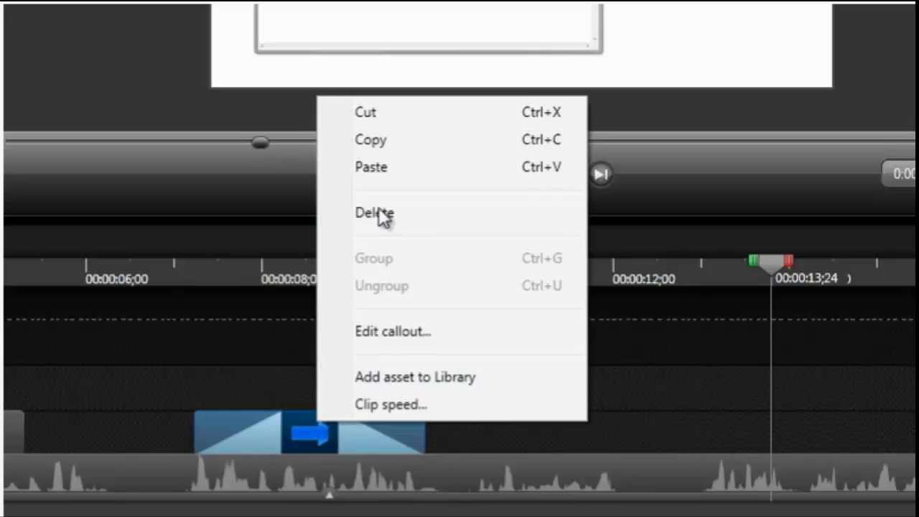
pyautogui.click(392, 144)
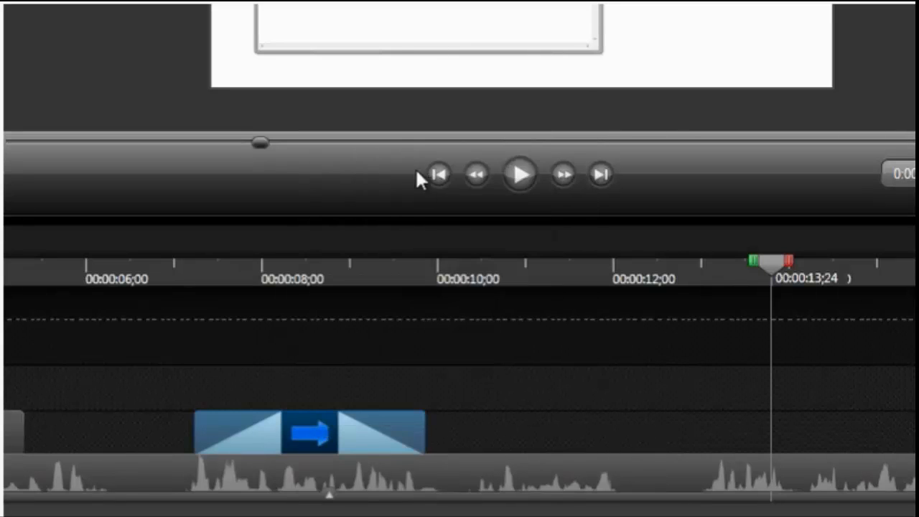
pyautogui.click(468, 271)
pyautogui.hotkey('ctrl', 'v')
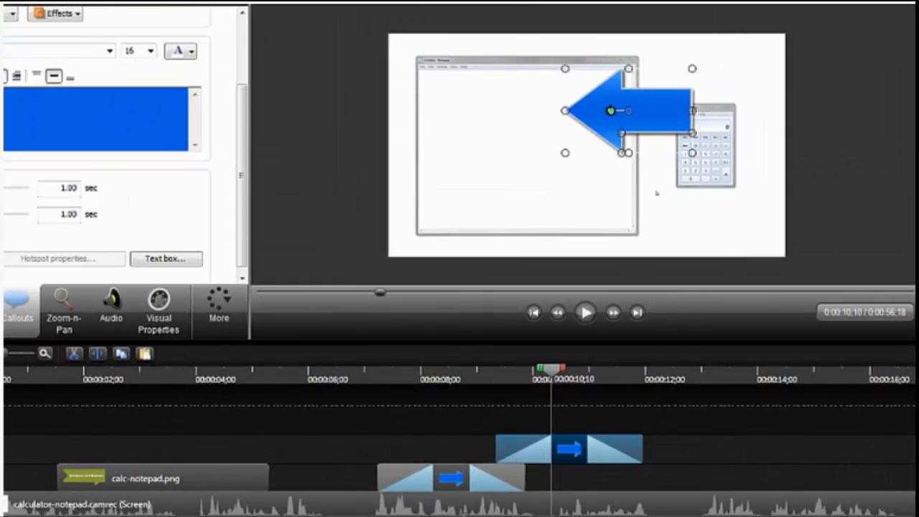
# Step: Rotate and move the pasted arrow to point right at the calculator, and start its slightly lengthened clip where the first arrow ends
pyautogui.moveTo(610, 111); pyautogui.dragTo(650, 136)
pyautogui.moveTo(660, 116); pyautogui.dragTo(588, 184)
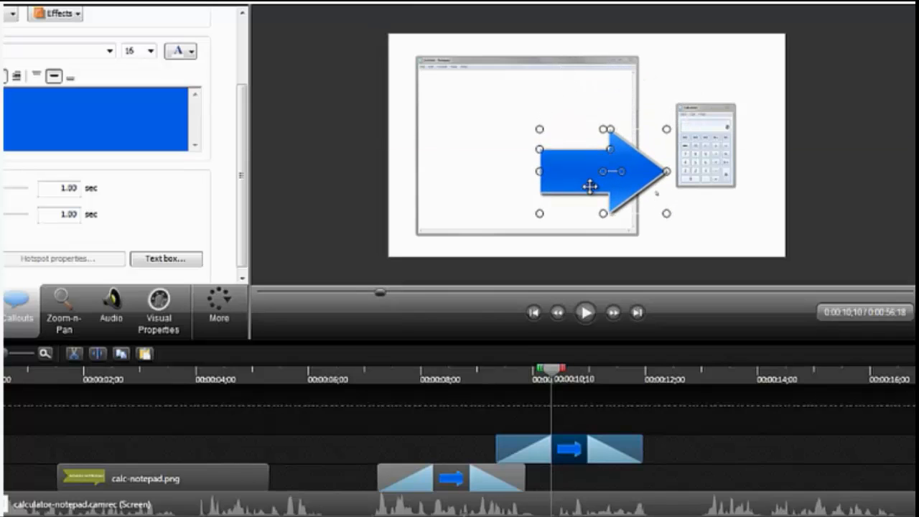
pyautogui.moveTo(568, 450); pyautogui.dragTo(599, 450)
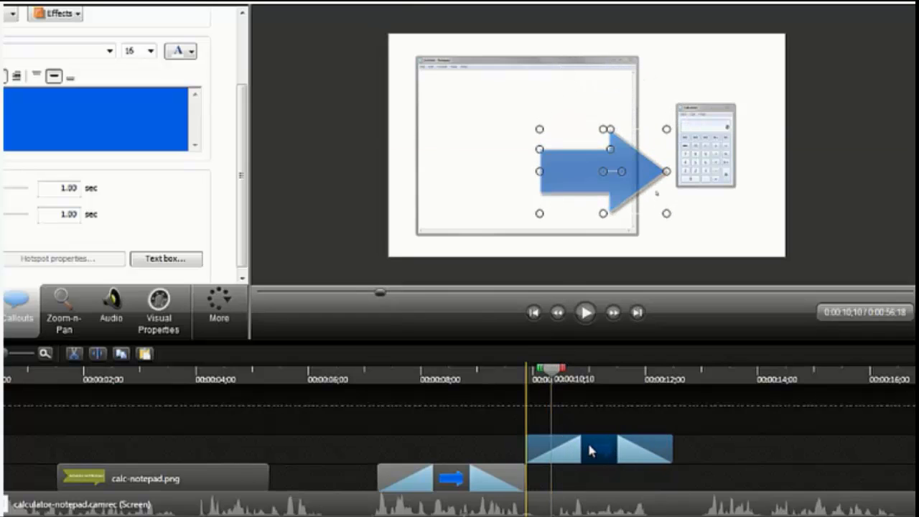
pyautogui.moveTo(671, 444); pyautogui.dragTo(677, 445)
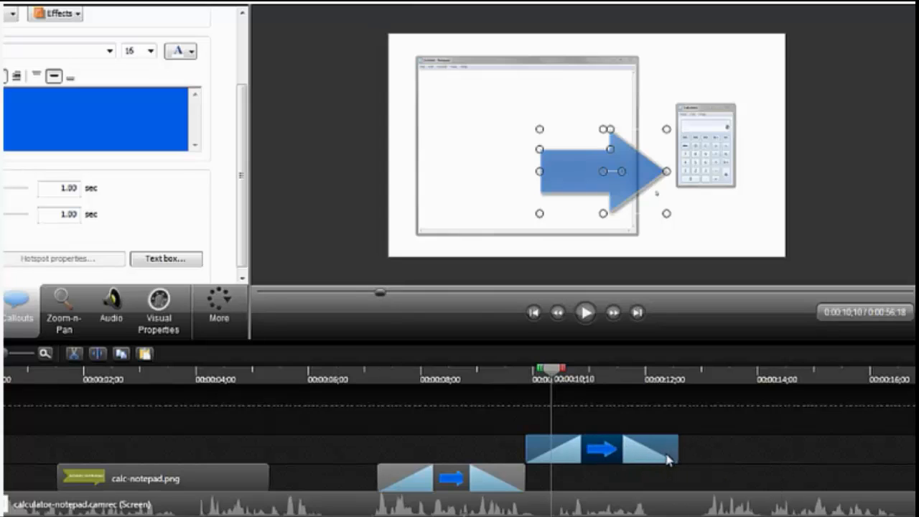
# Step: Select the calculator-notepad.camrec screen recording clip on Track 1
pyautogui.click(597, 480)
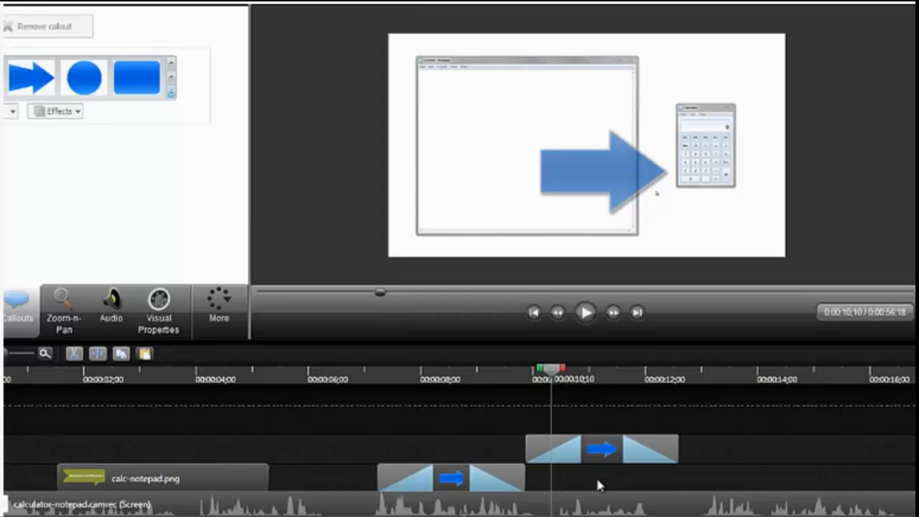
pyautogui.click(466, 509)
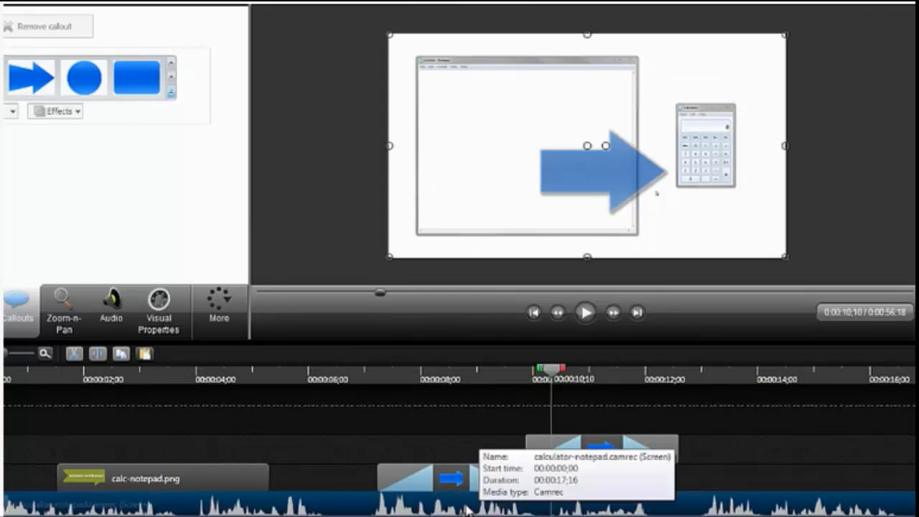
pyautogui.moveTo(467, 509)
pyautogui.mouseDown()
pyautogui.moveTo(467, 424)
pyautogui.moveTo(467, 511)
pyautogui.mouseUp()
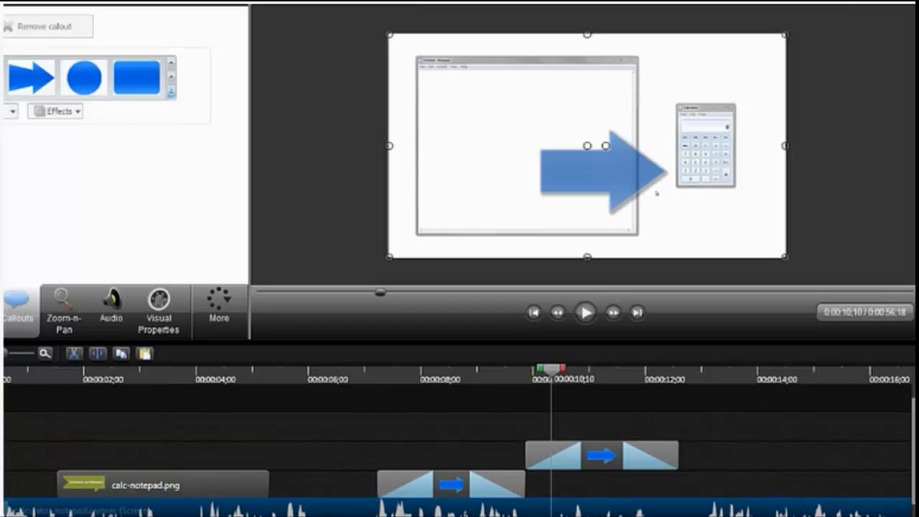